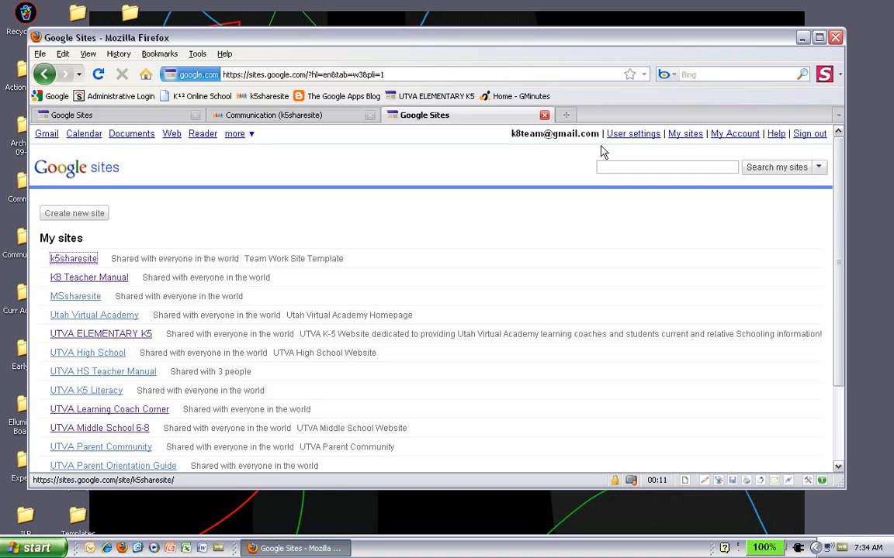
- Compare the second account's and the owner account's My sites lists, scrolling the owner's list
click(145, 117)
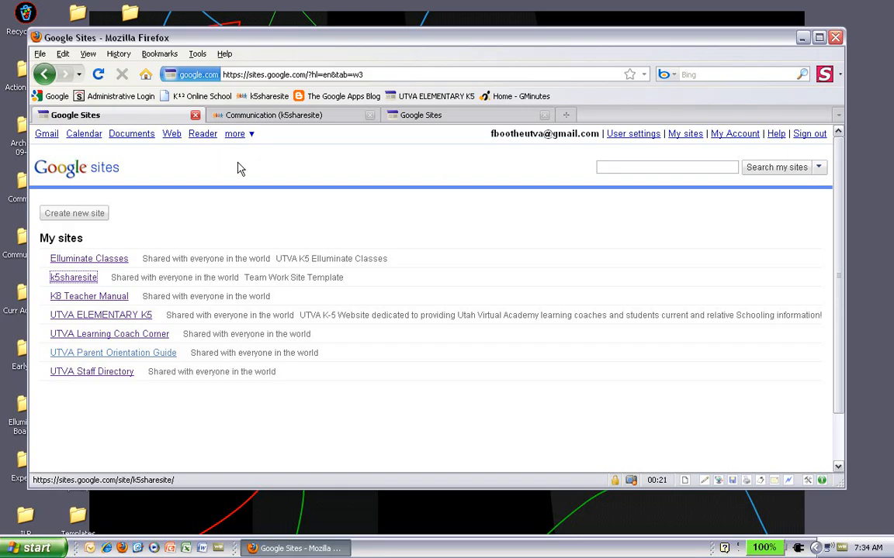
click(454, 118)
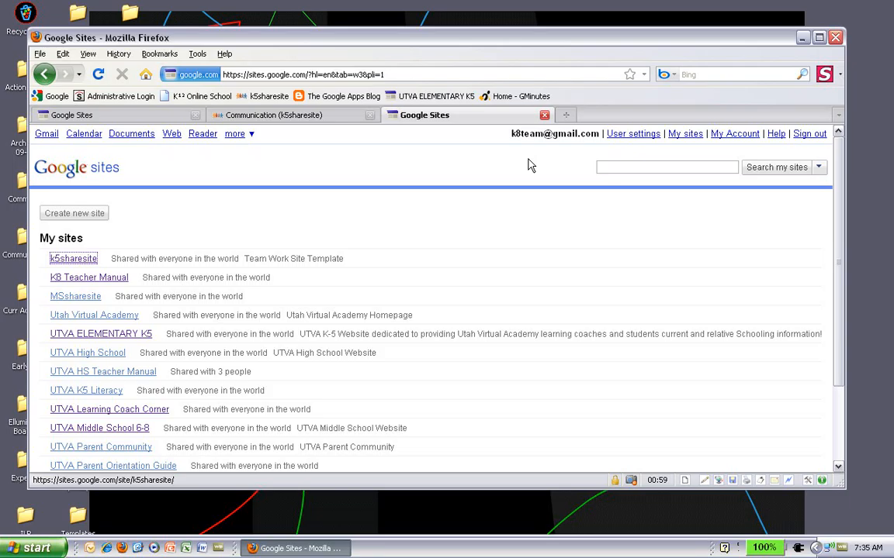
click(167, 116)
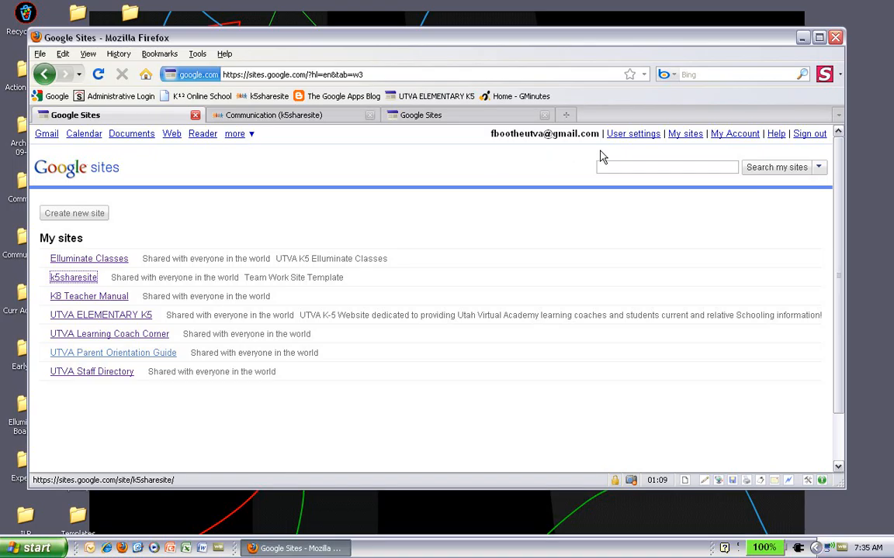
click(486, 120)
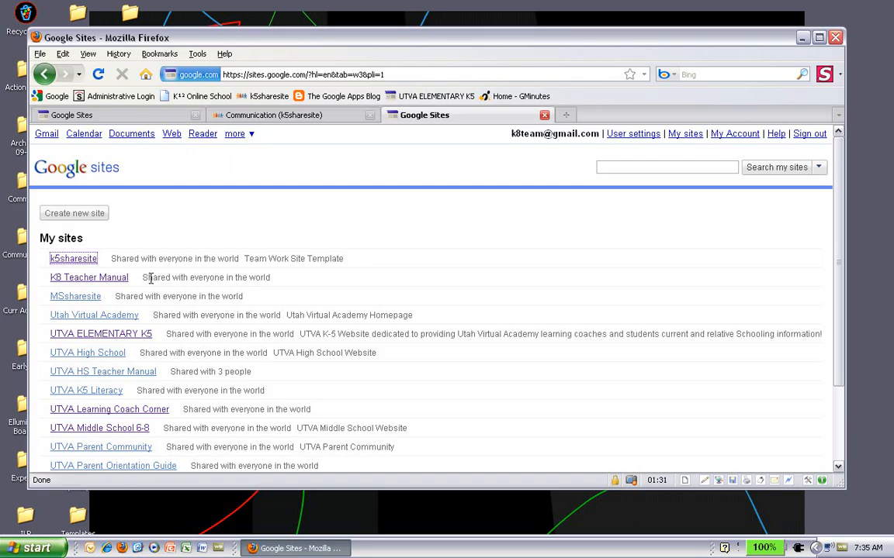
scroll(327, 376, down, 3)
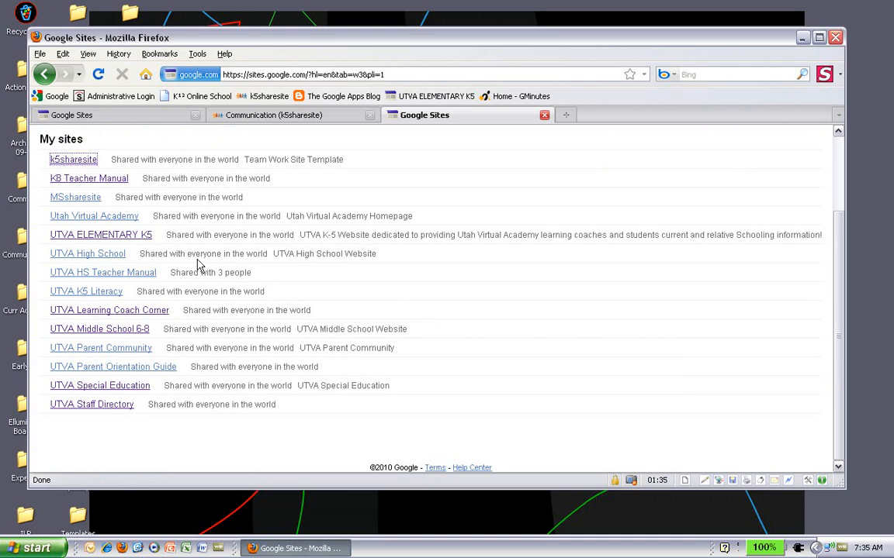
scroll(198, 266, up, 3)
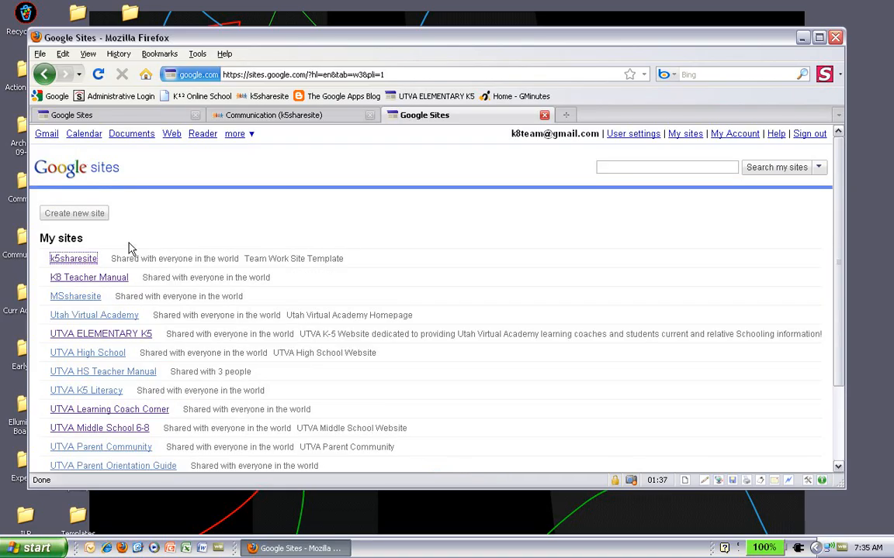
- Dismiss the Google services menu and show the second account's seven-site list, which lacks UTVA K5 Literacy
click(255, 137)
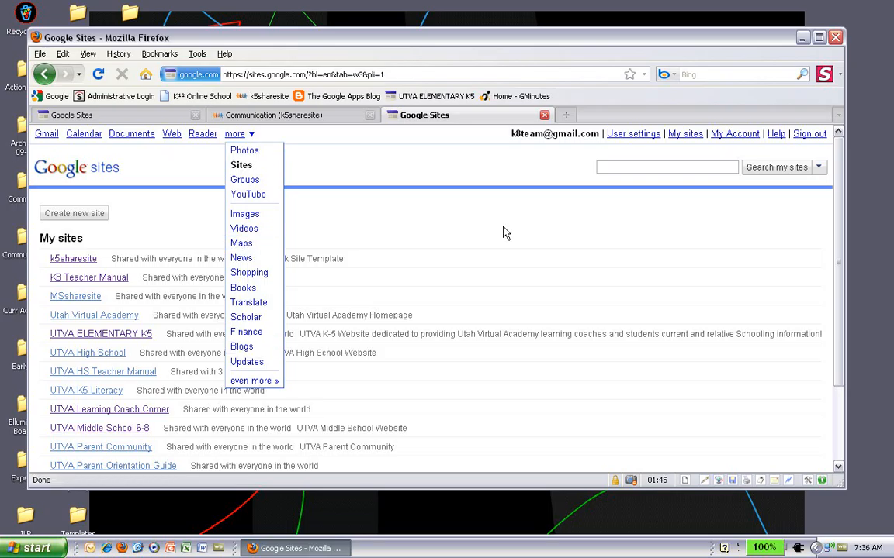
click(562, 153)
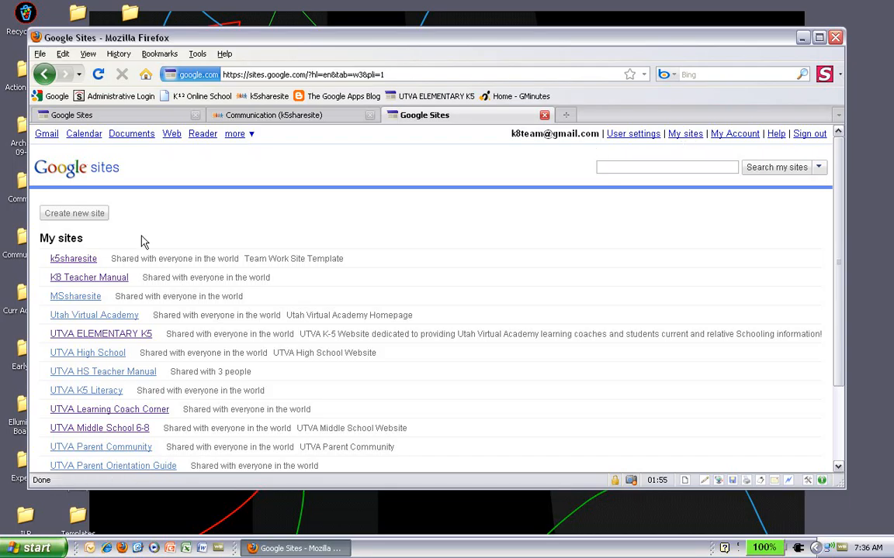
scroll(394, 261, down, 2)
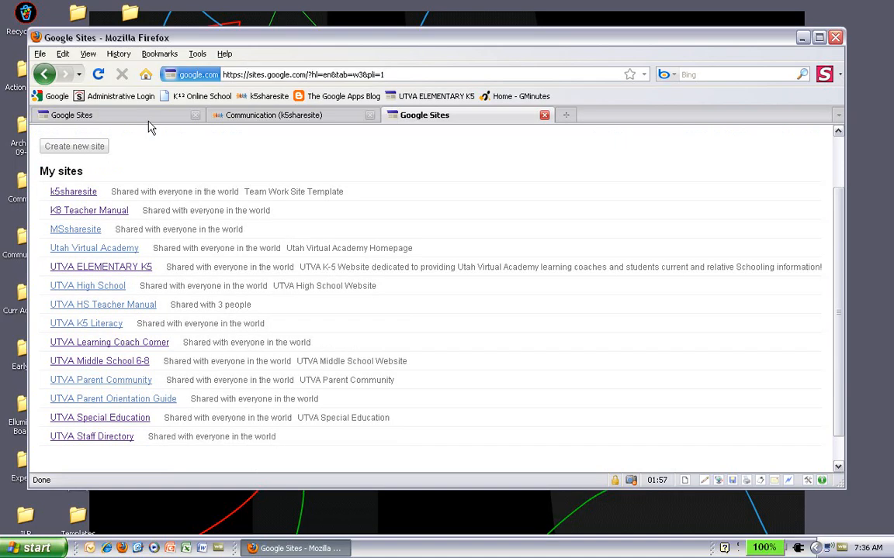
click(152, 118)
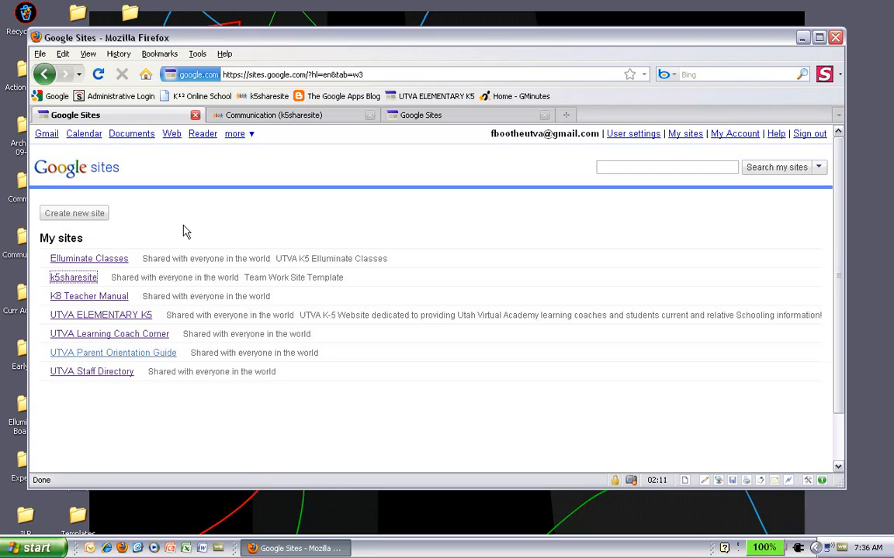
- Show the owner's fourteen-site My sites list and scroll through it to UTVA K5 Literacy
click(411, 122)
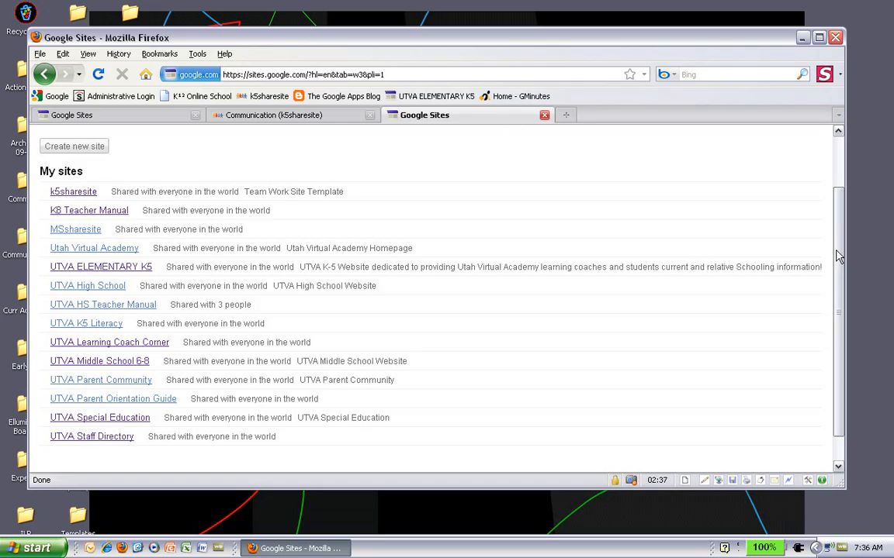
scroll(838, 256, up, 2)
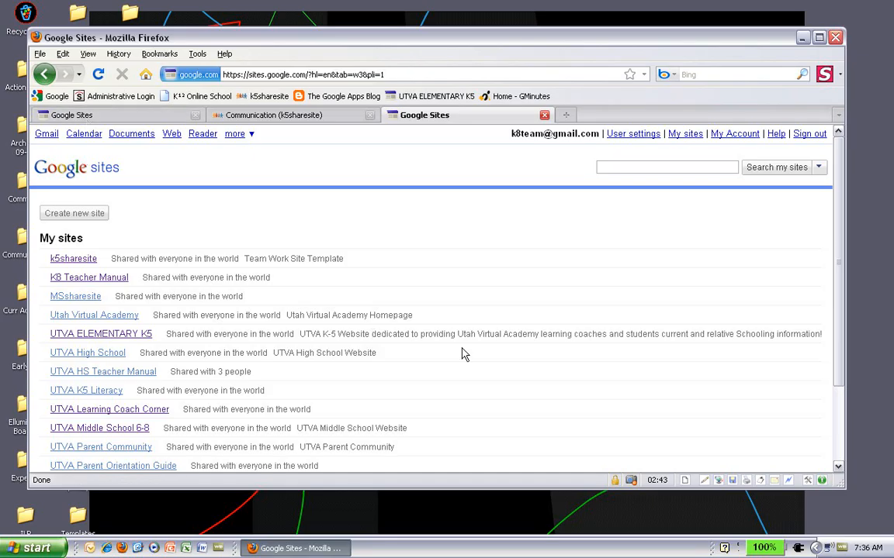
scroll(463, 355, down, 2)
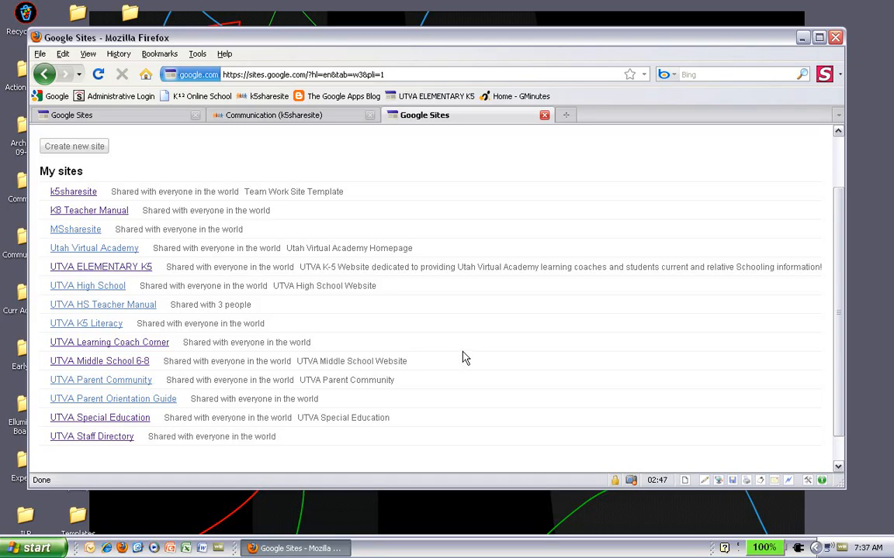
scroll(405, 256, up, 2)
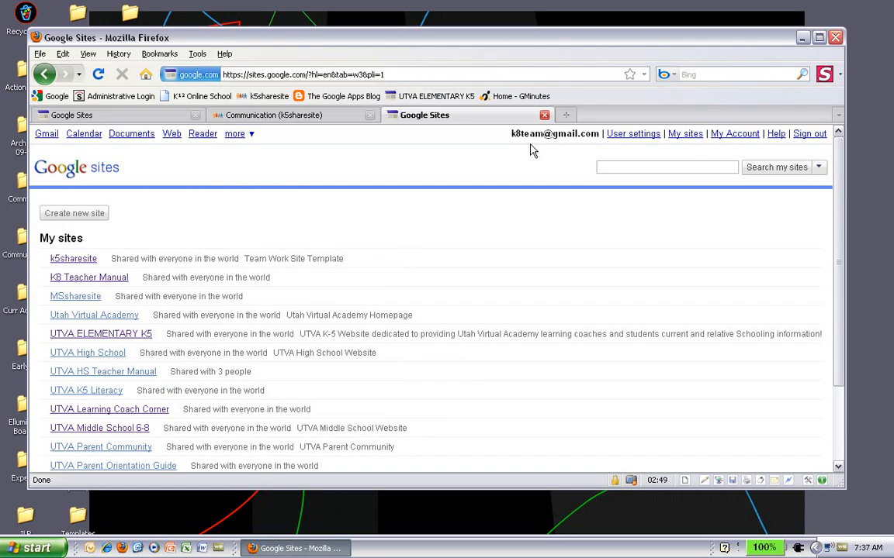
- Open the UTVA K5 Literacy site, scroll its welcome page, and show the More actions menu
click(92, 392)
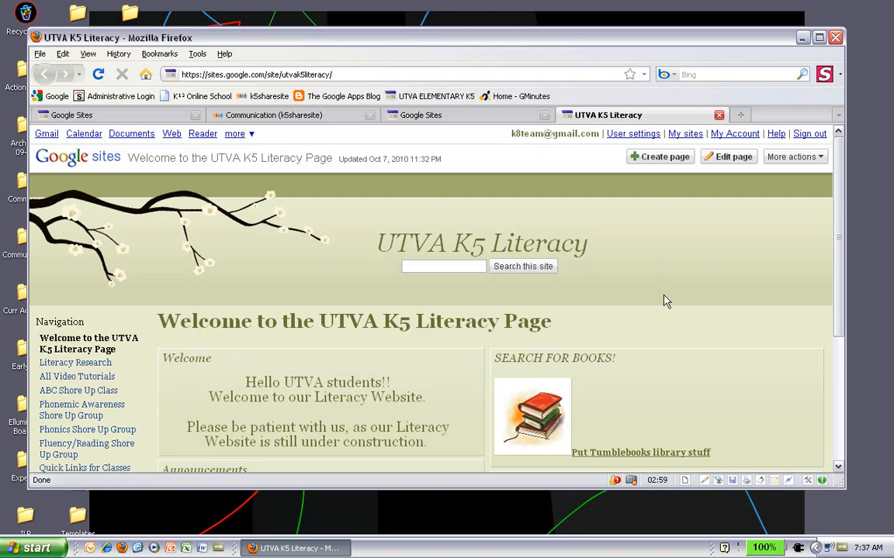
scroll(665, 301, down, 3)
scroll(665, 301, down, 2)
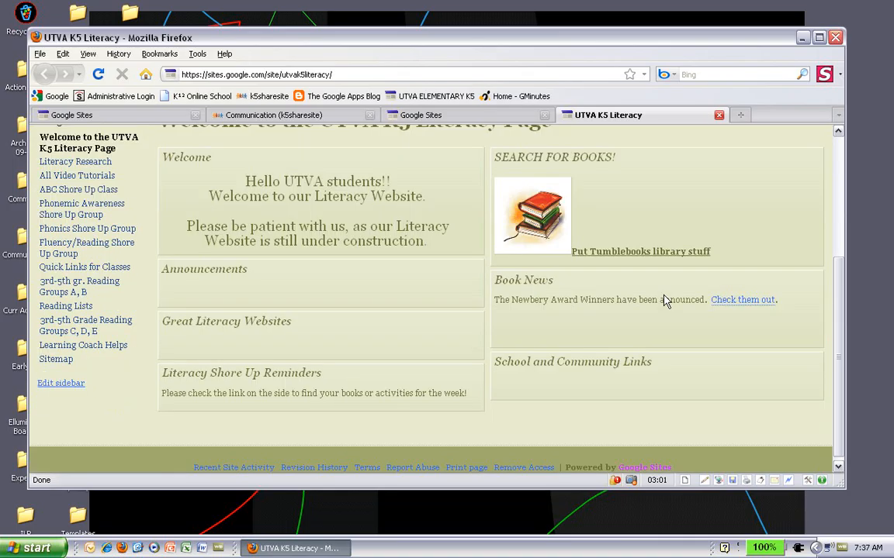
scroll(665, 301, up, 5)
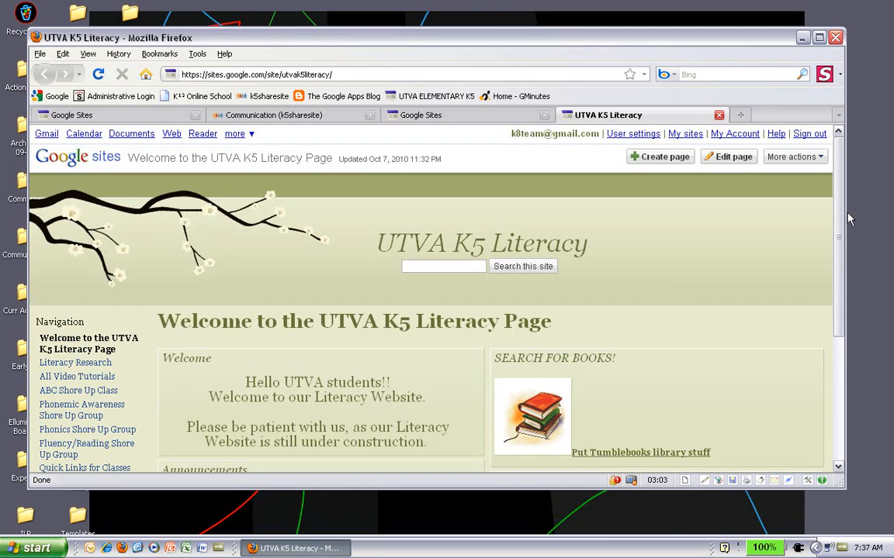
click(819, 159)
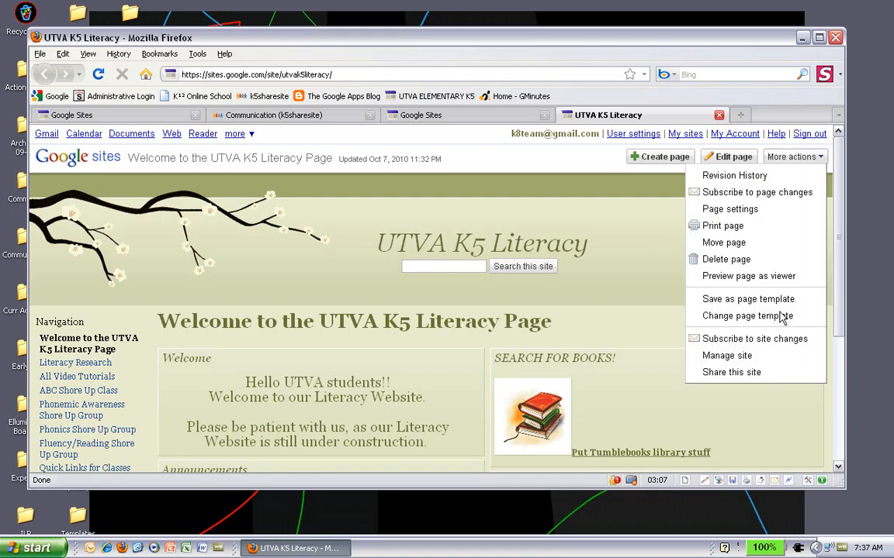
- Open UTVA K5 Literacy's sharing settings and set new invitations to the viewers role
click(758, 376)
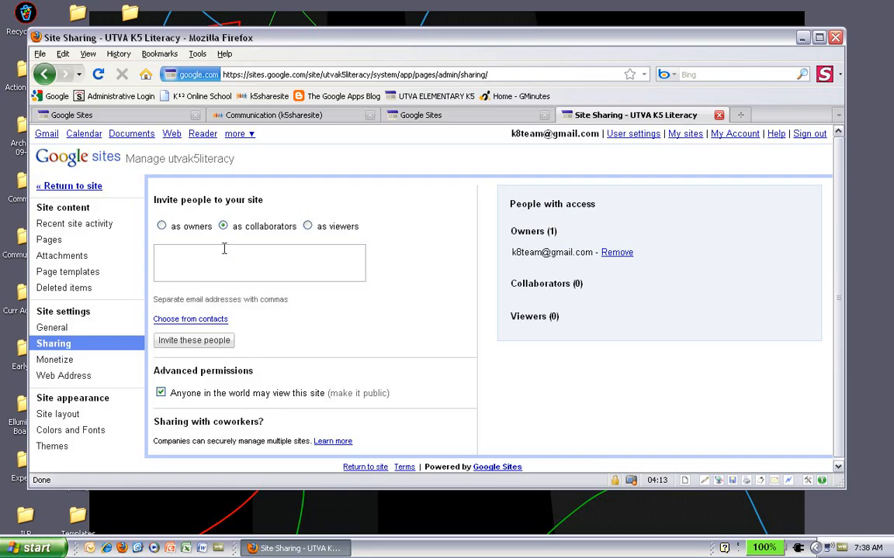
click(308, 226)
click(162, 256)
click(144, 117)
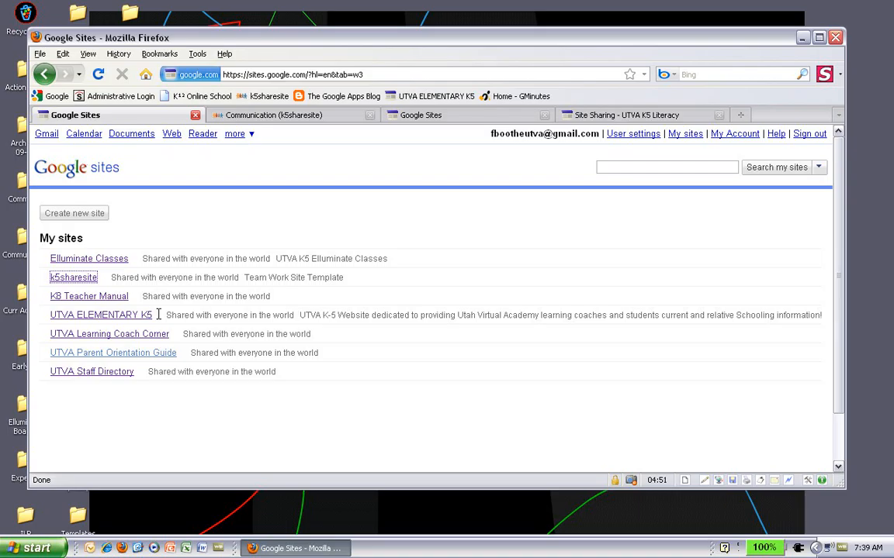
click(598, 117)
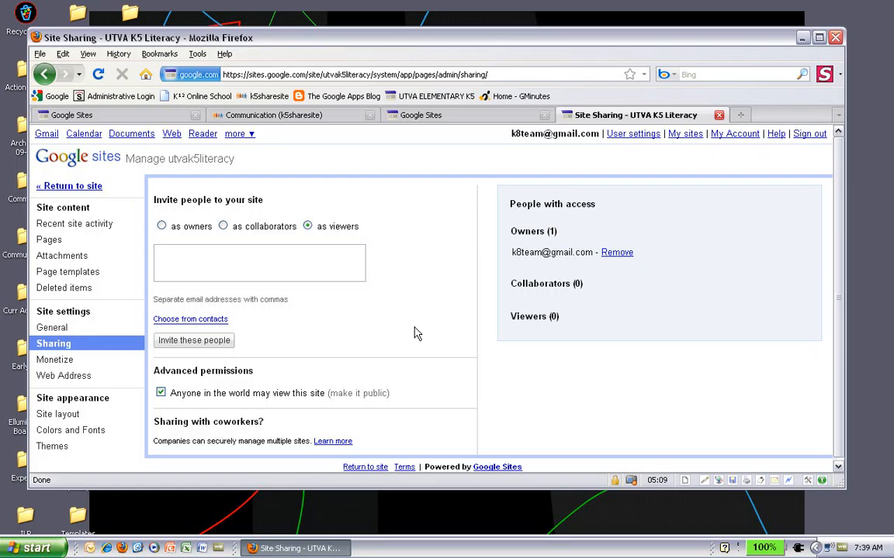
- Enter the second account's e-mail address in the invite box using the autocomplete suggestion
text(f)
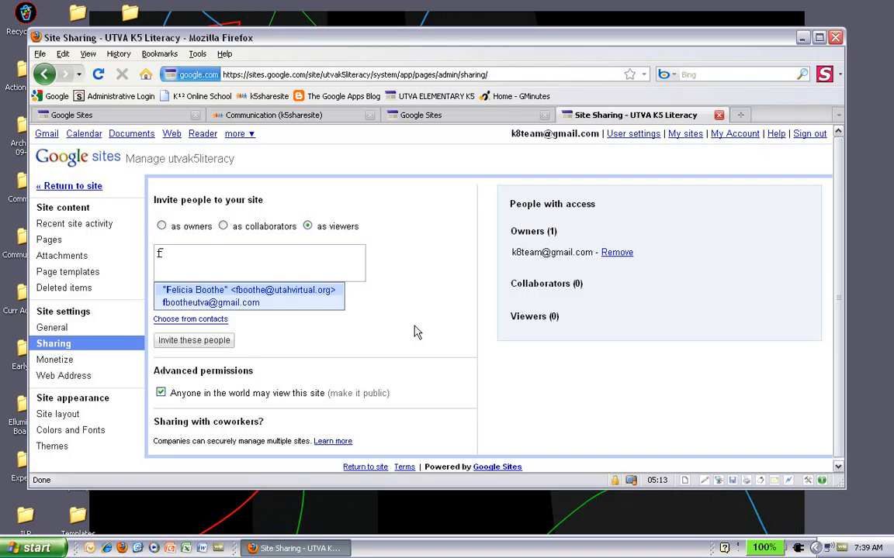
click(255, 310)
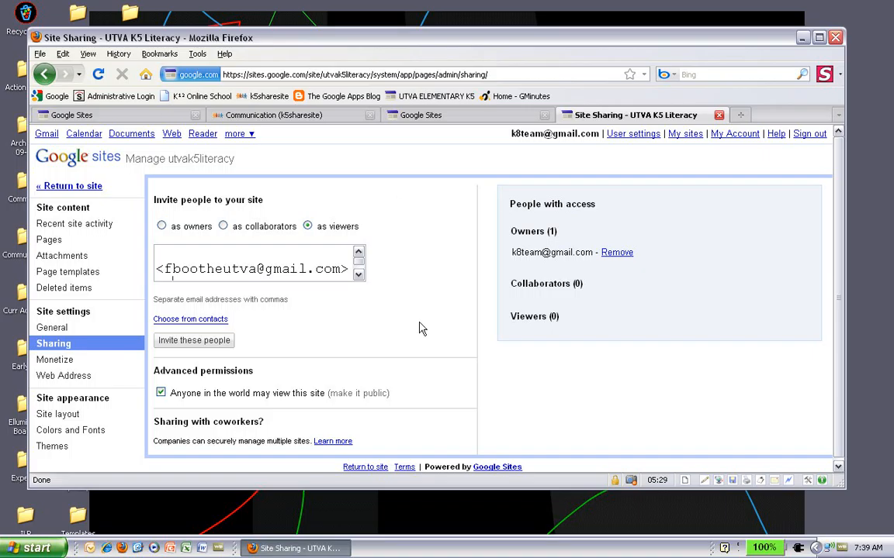
scroll(419, 329, down, 1)
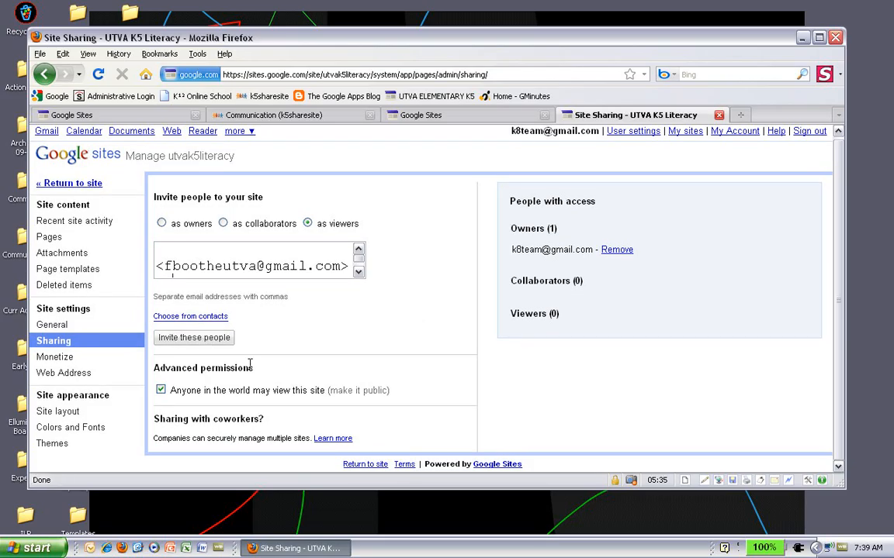
- Invite the entered account as a viewer, skipping the invitation e-mail
click(196, 339)
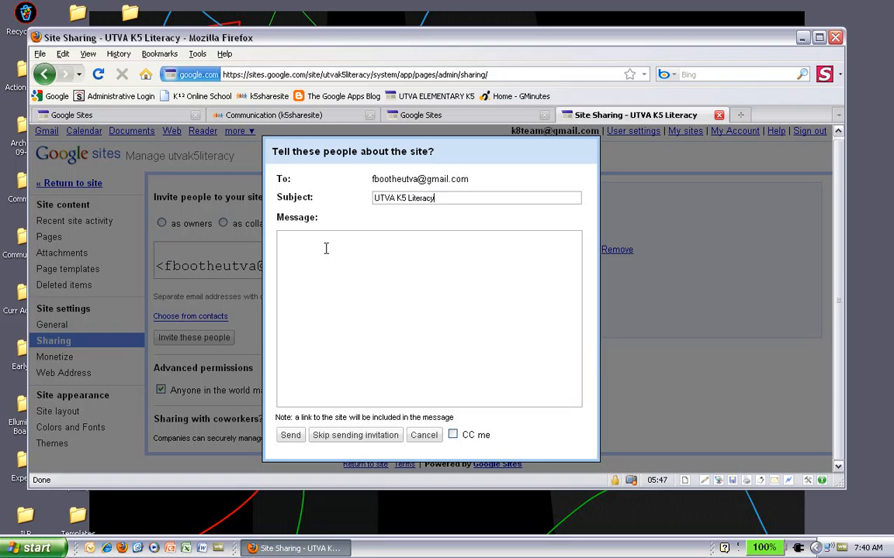
click(341, 438)
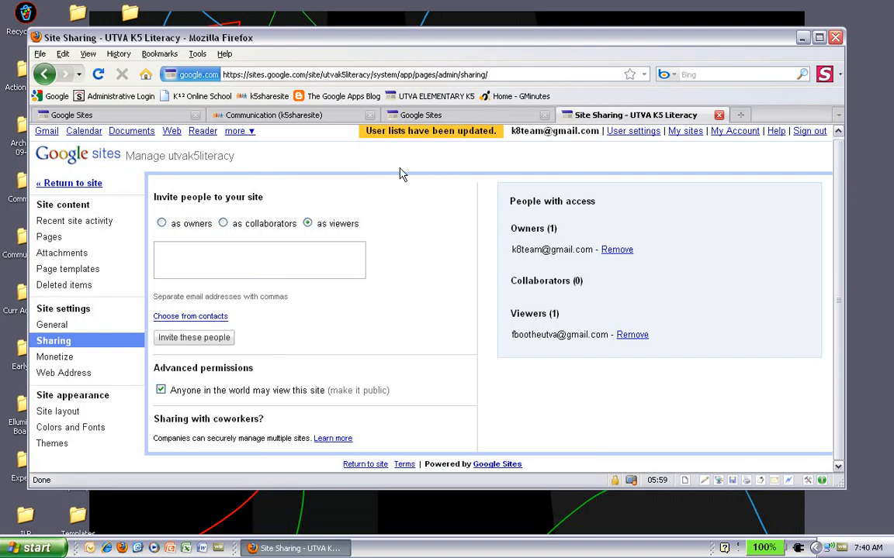
- Close the sharing page and recheck both accounts' My sites lists, reloading the second account's
click(719, 115)
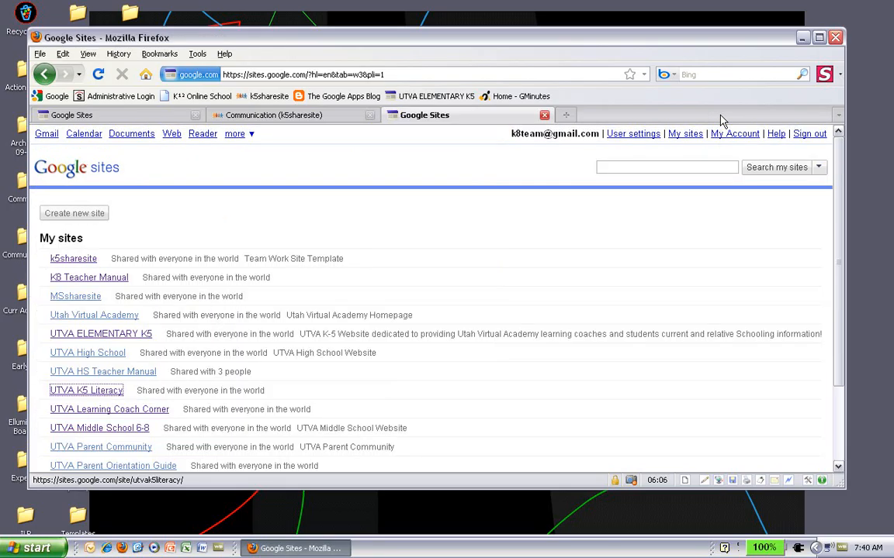
click(153, 119)
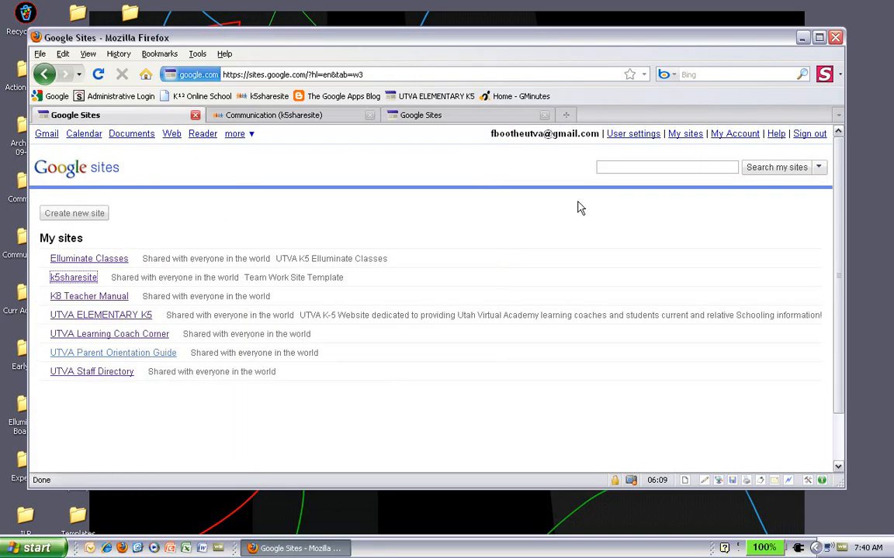
click(98, 75)
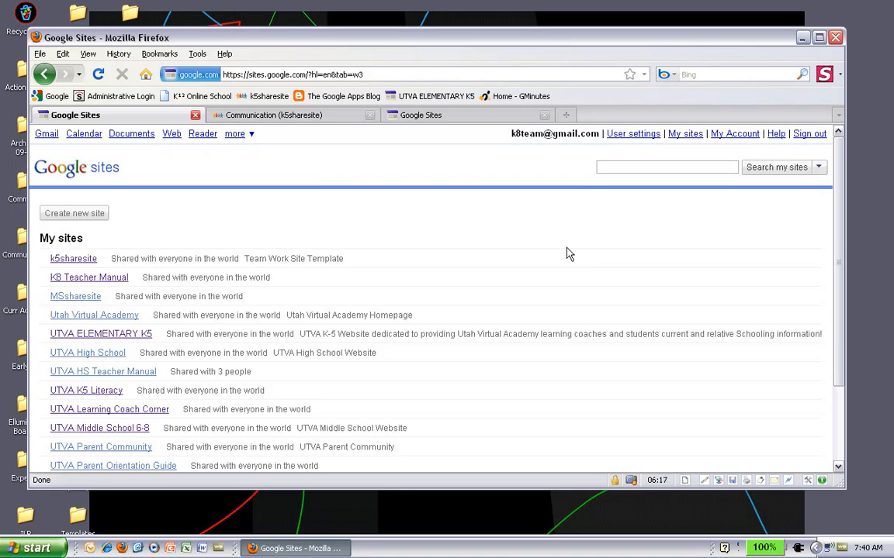
click(497, 118)
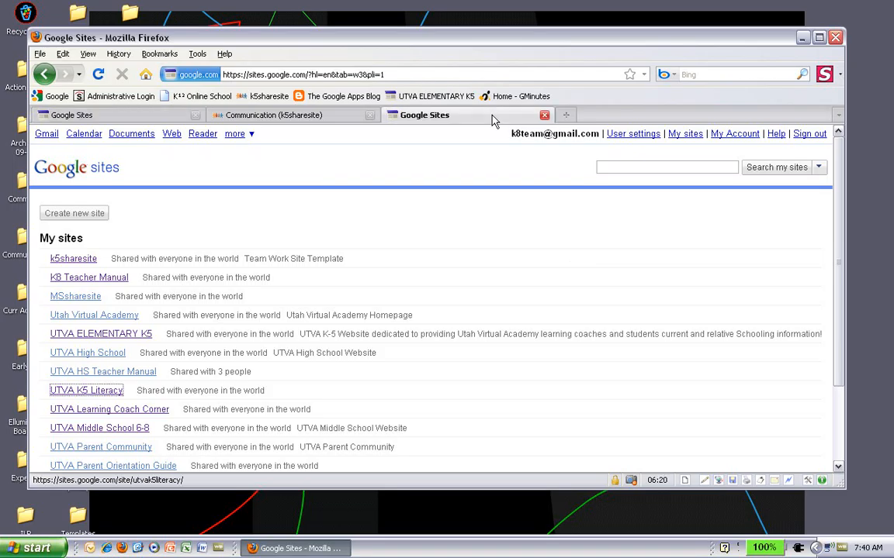
click(134, 117)
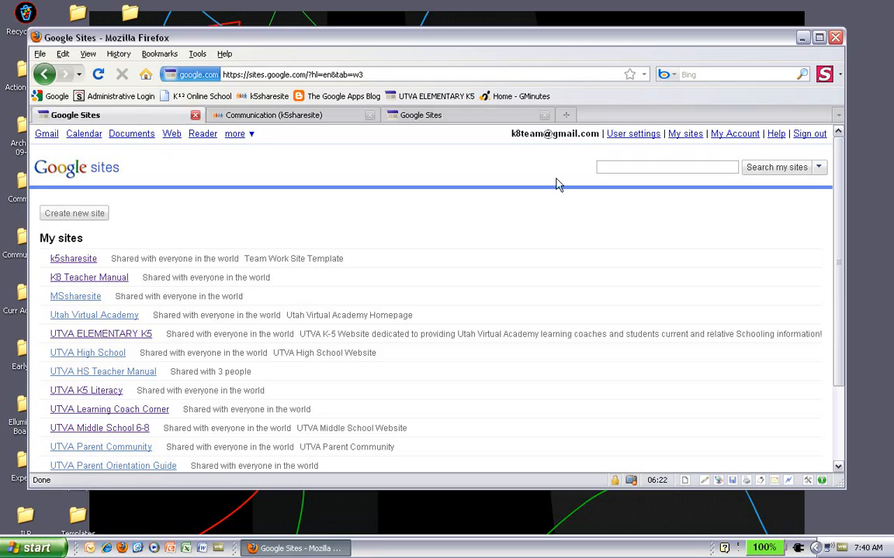
click(437, 116)
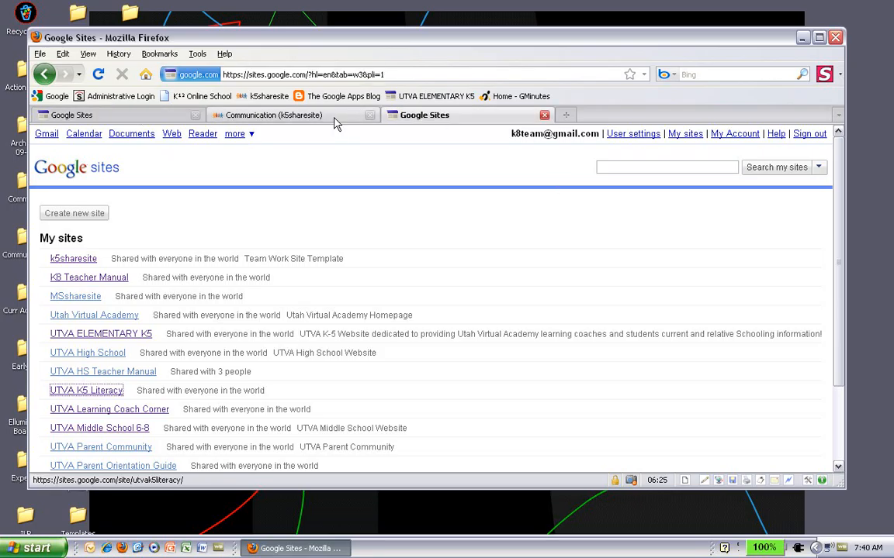
- Open a blank tab, then sign out of the owner account from its My sites list
click(566, 116)
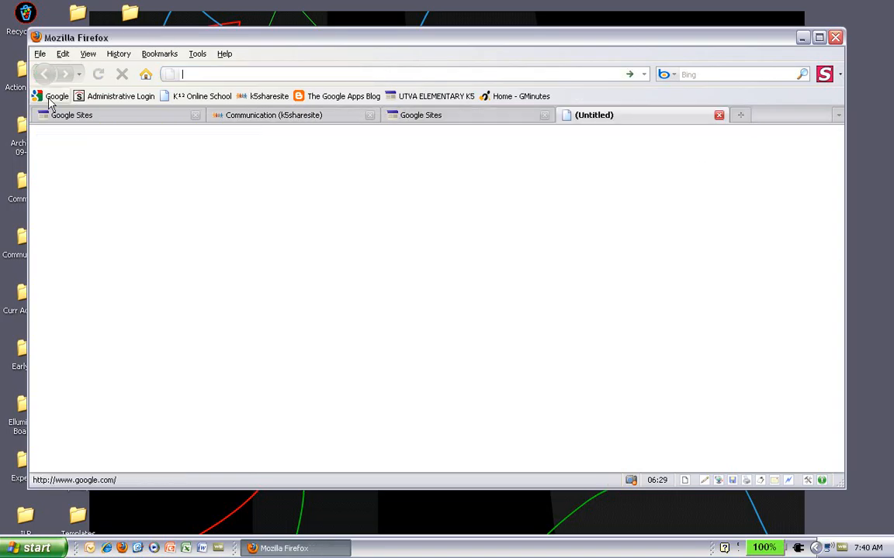
click(448, 117)
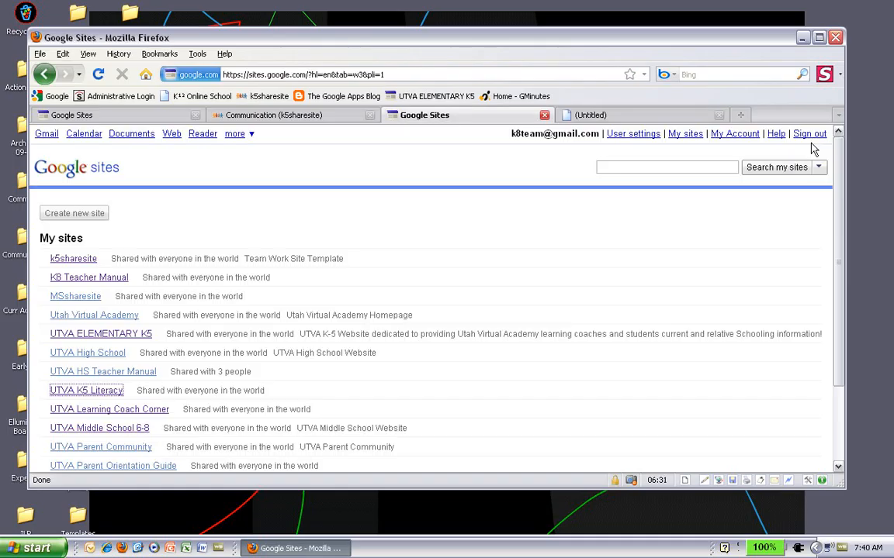
click(809, 134)
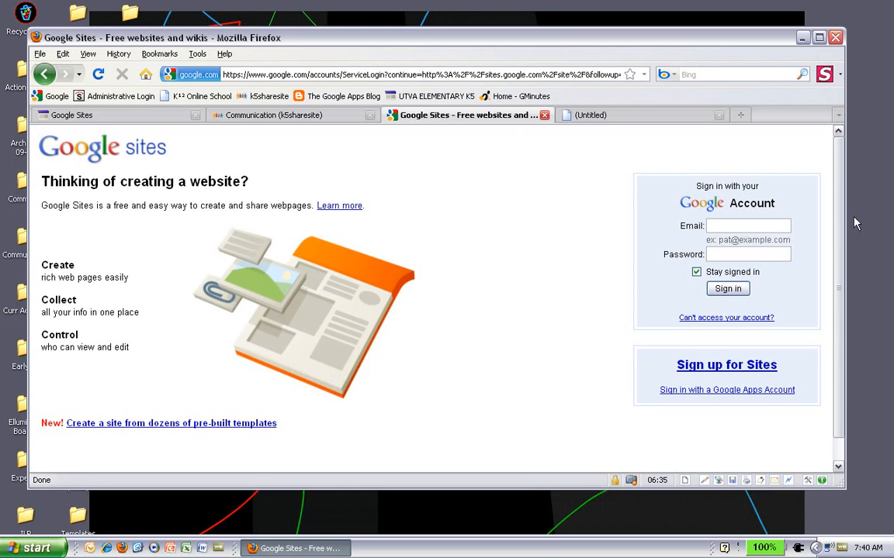
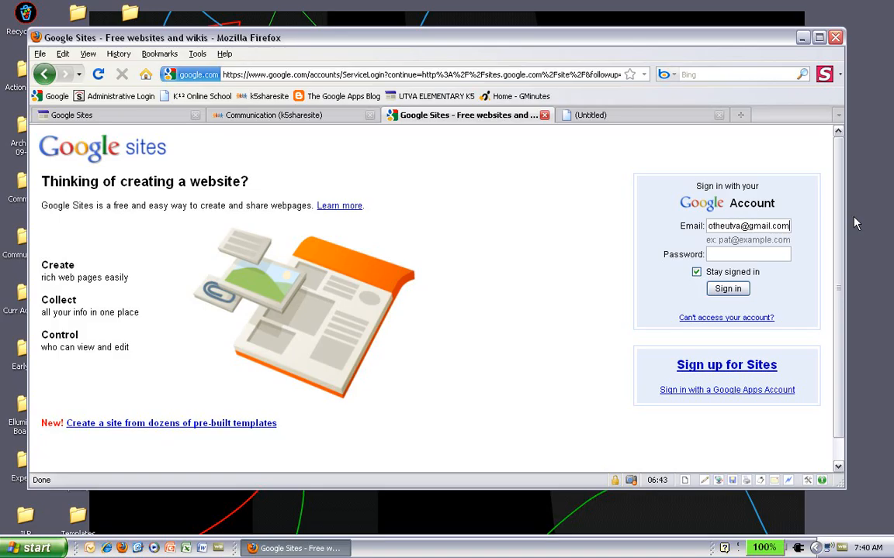
- Sign in with the invited account's e-mail and password, then close the blank tab
key(Tab)
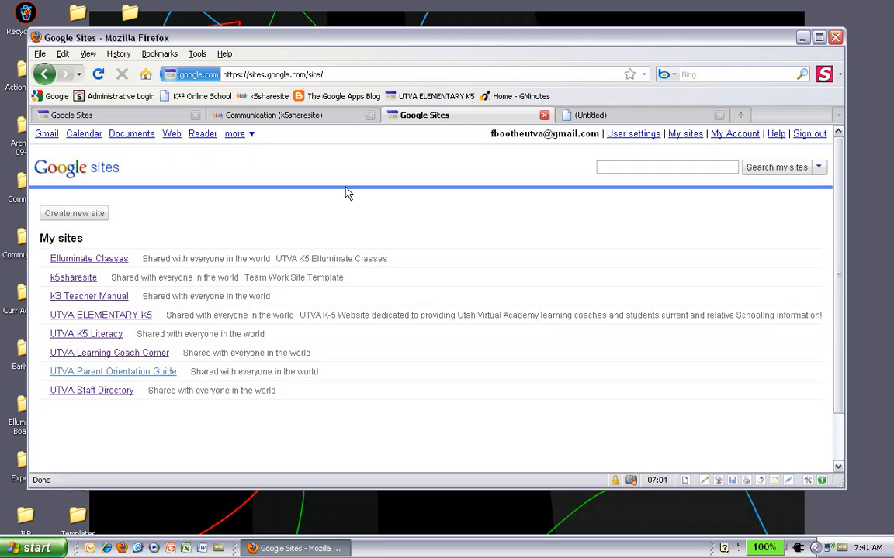
click(719, 116)
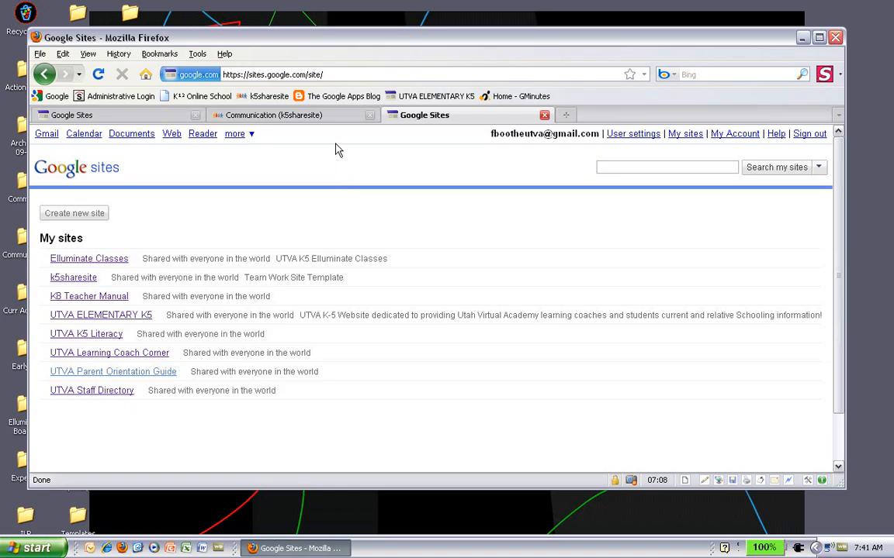